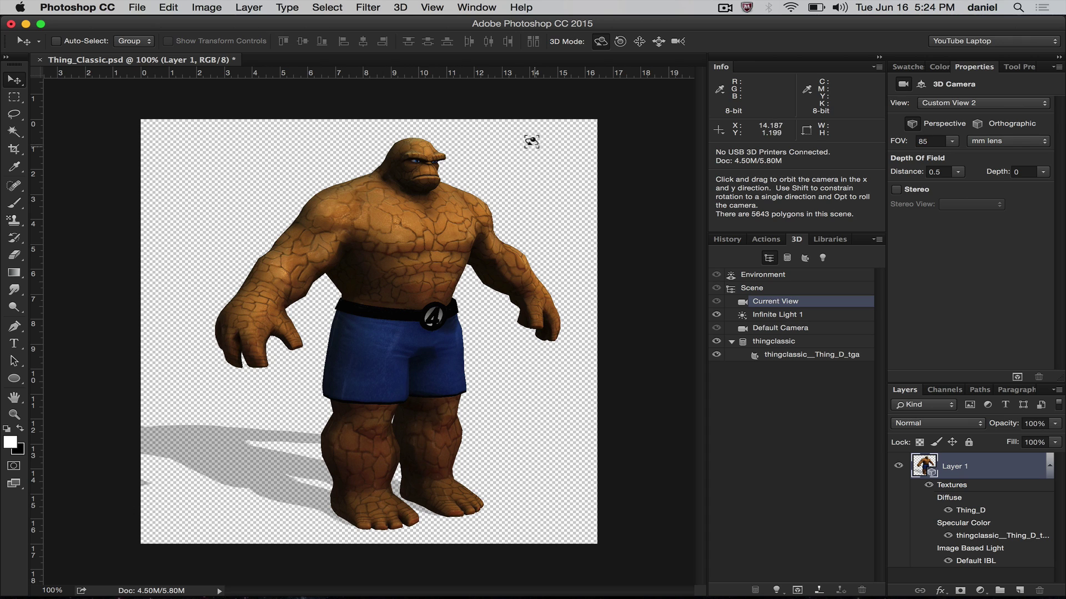
# - Select the Thing mesh and its thingclassic__Thing_D_tga material in the 3D panel
pyautogui.moveTo(500, 139)
pyautogui.mouseDown()
pyautogui.moveTo(507, 159)
pyautogui.moveTo(387, 139)
pyautogui.moveTo(483, 131)
pyautogui.moveTo(504, 135)
pyautogui.moveTo(496, 142)
pyautogui.mouseUp()
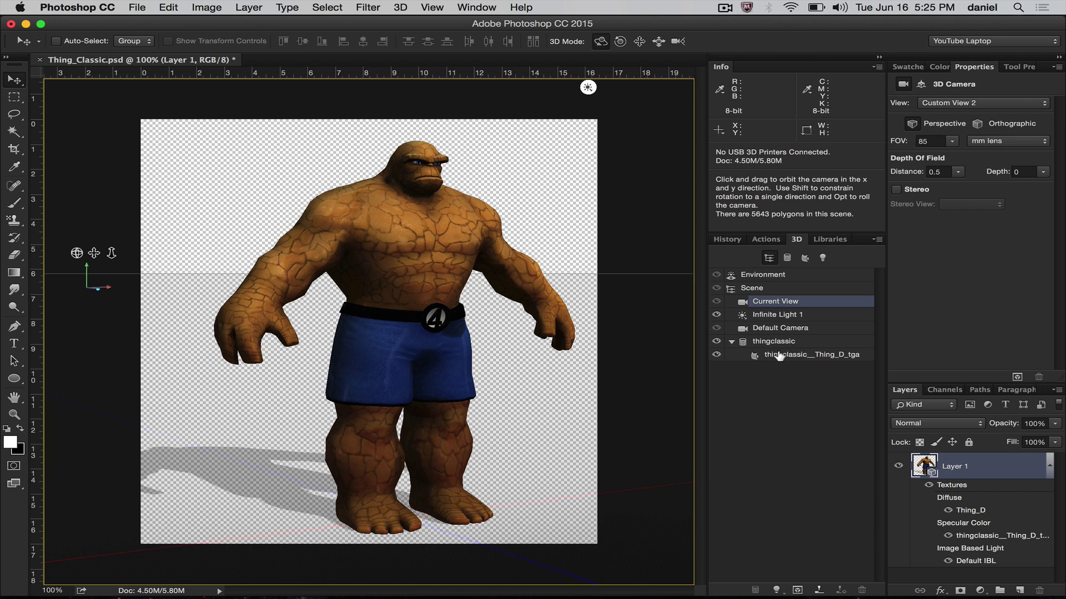
pyautogui.click(446, 238)
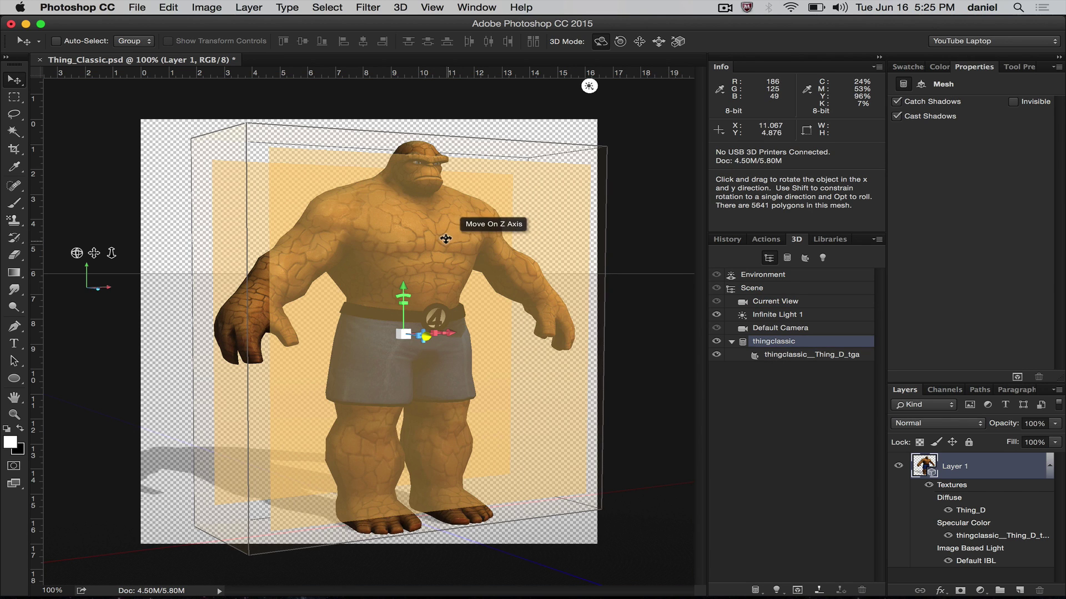
pyautogui.click(446, 239)
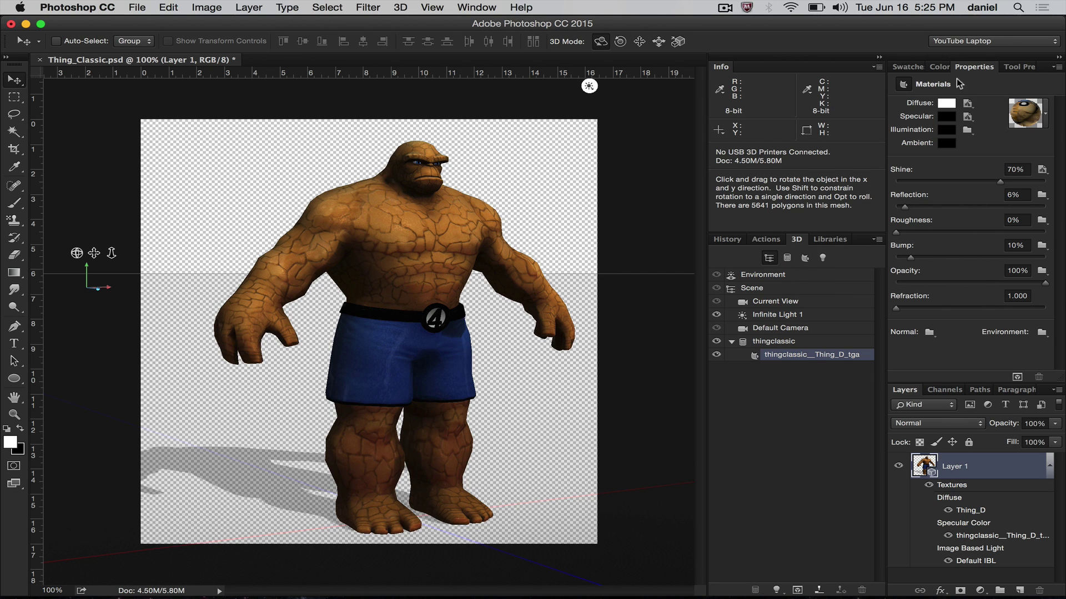
pyautogui.click(772, 340)
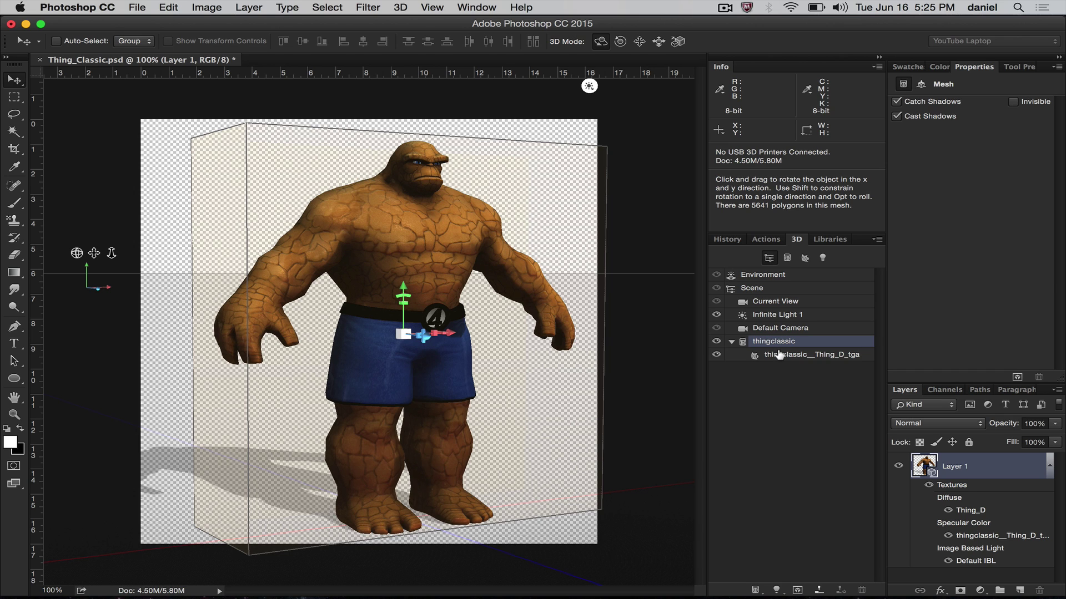
pyautogui.click(779, 354)
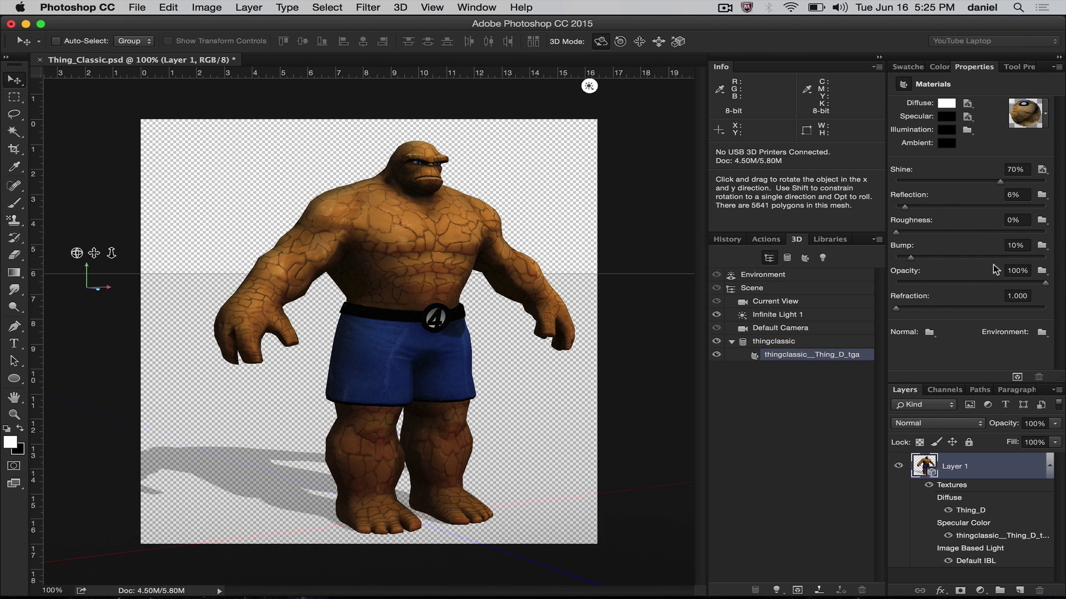
# - Generate bumps from the diffuse texture with contrast Low 40%, Medium 100%, High 100%
pyautogui.click(1041, 247)
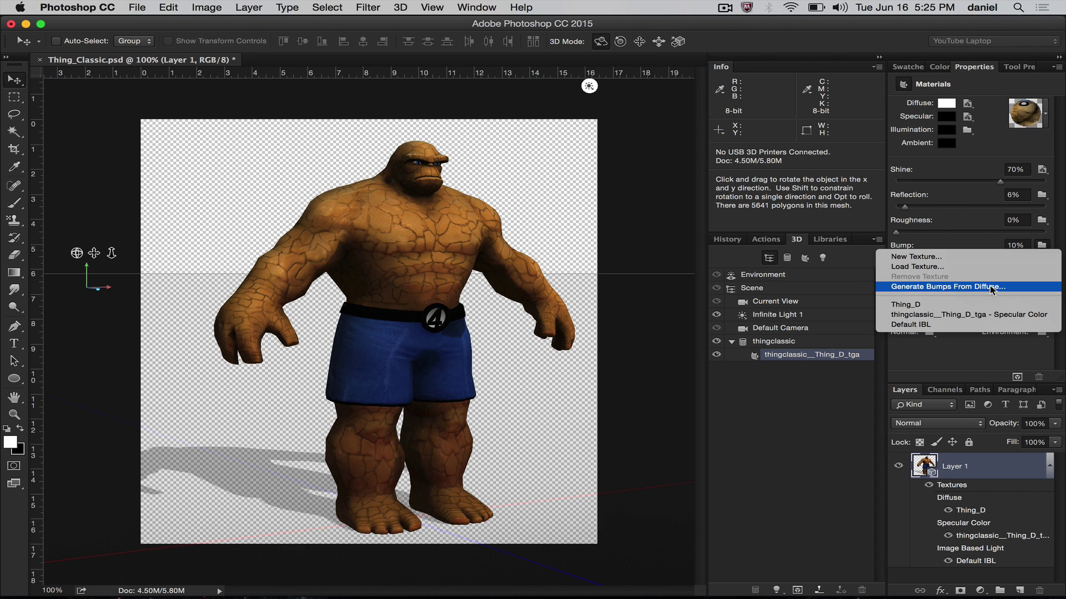
pyautogui.click(954, 288)
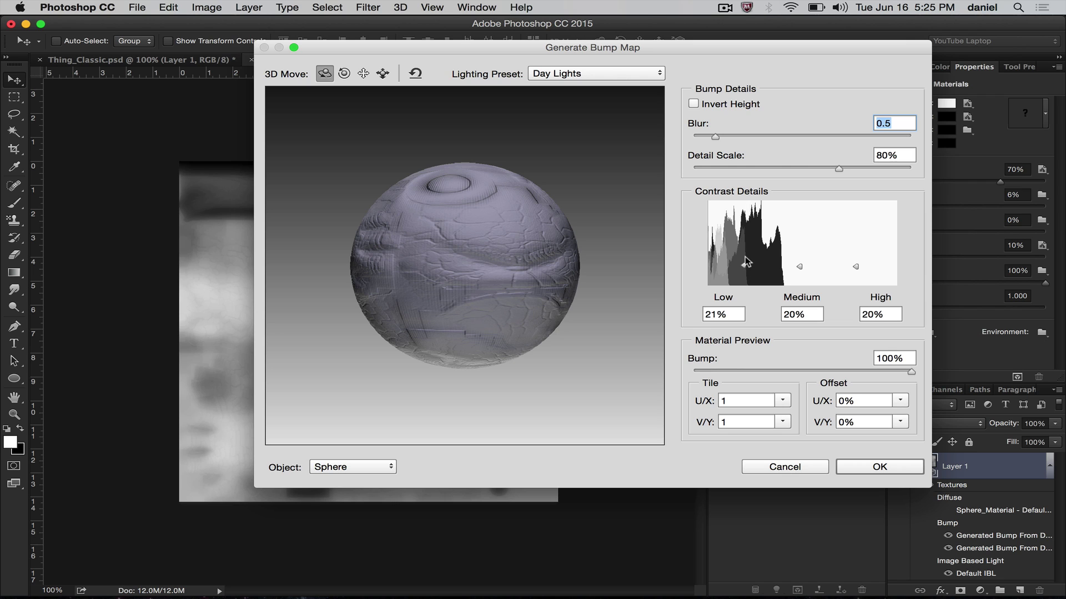
pyautogui.moveTo(746, 262); pyautogui.dragTo(802, 243)
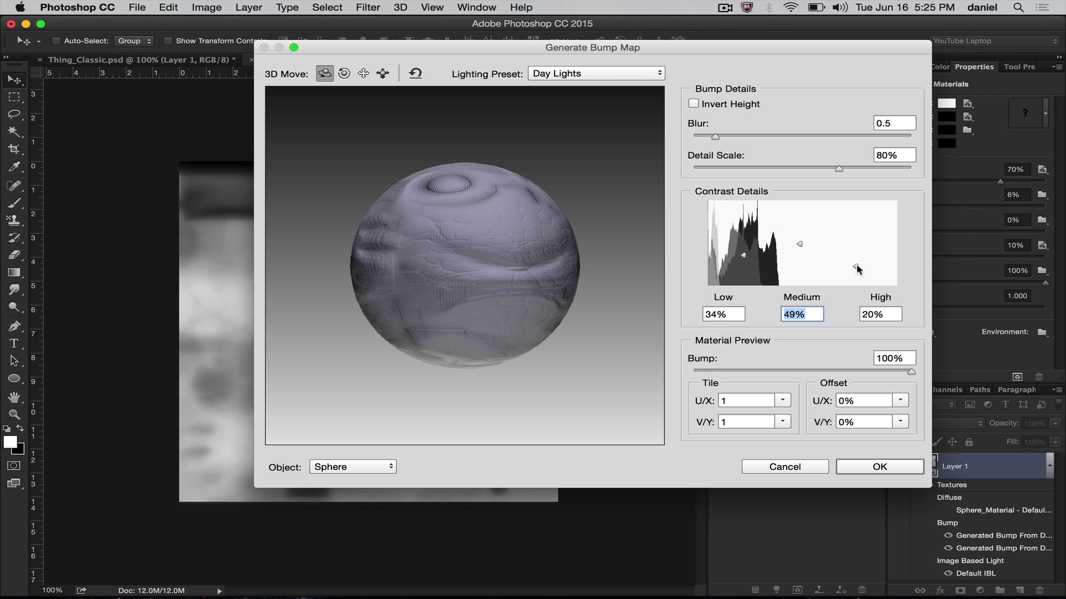
pyautogui.moveTo(856, 265); pyautogui.dragTo(856, 218)
pyautogui.moveTo(799, 244); pyautogui.dragTo(803, 203)
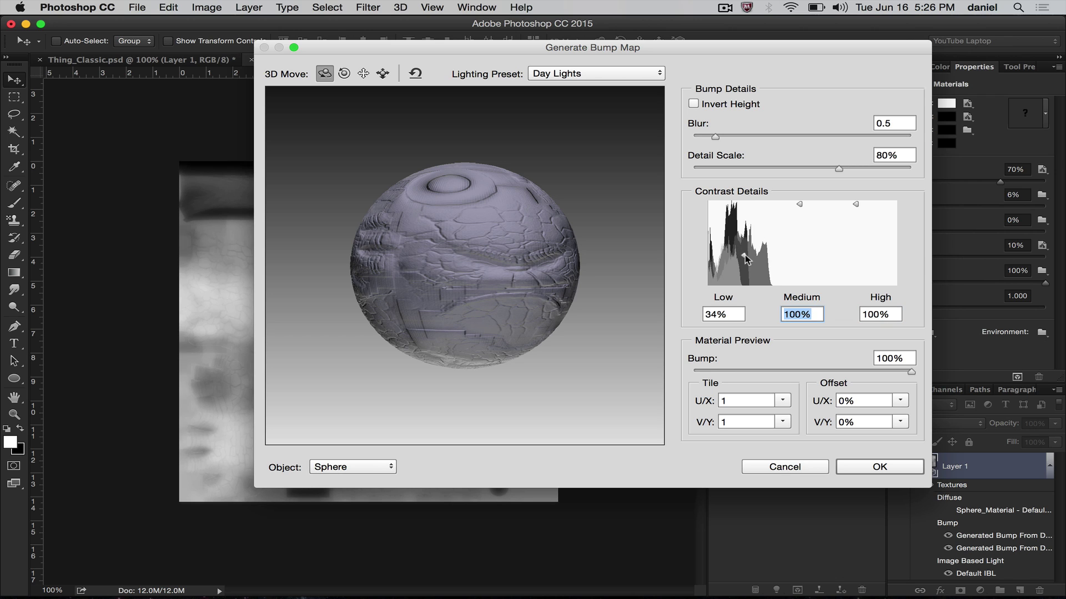
pyautogui.moveTo(744, 254)
pyautogui.mouseDown()
pyautogui.moveTo(746, 204)
pyautogui.moveTo(738, 261)
pyautogui.mouseUp()
pyautogui.moveTo(743, 208); pyautogui.dragTo(743, 253)
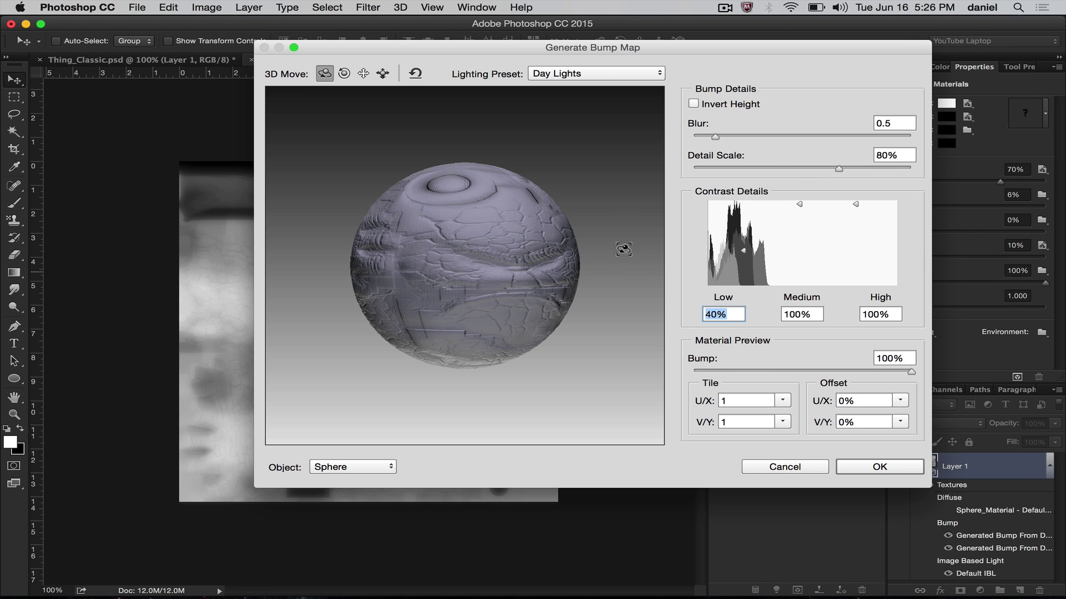
pyautogui.moveTo(697, 44); pyautogui.dragTo(745, 45)
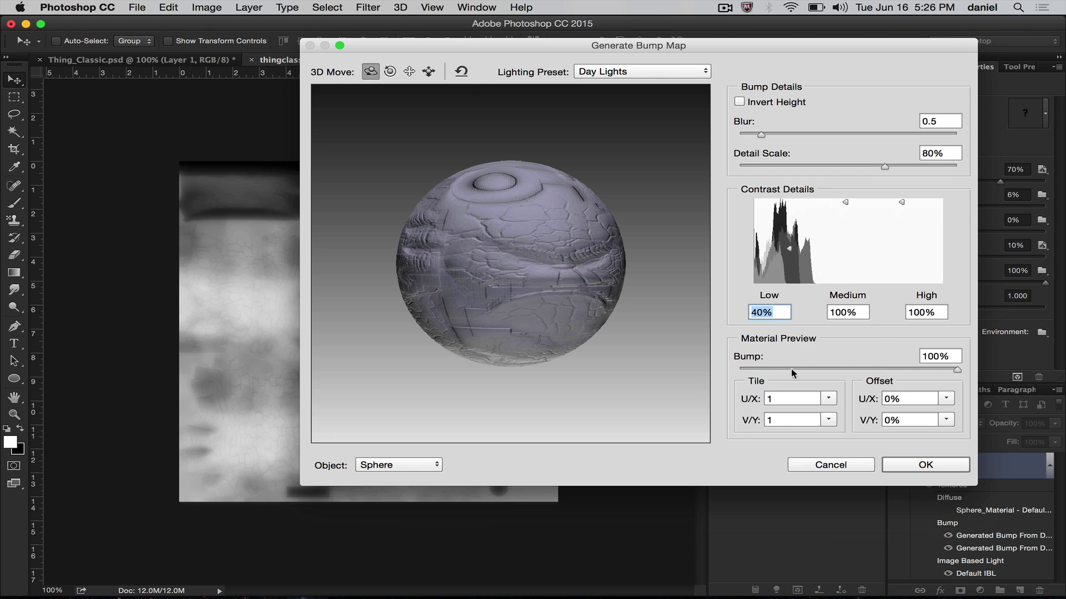
# - Drag the preview Bump strength down to 66% and the Blur slider to 0.0
pyautogui.moveTo(850, 367); pyautogui.dragTo(824, 377)
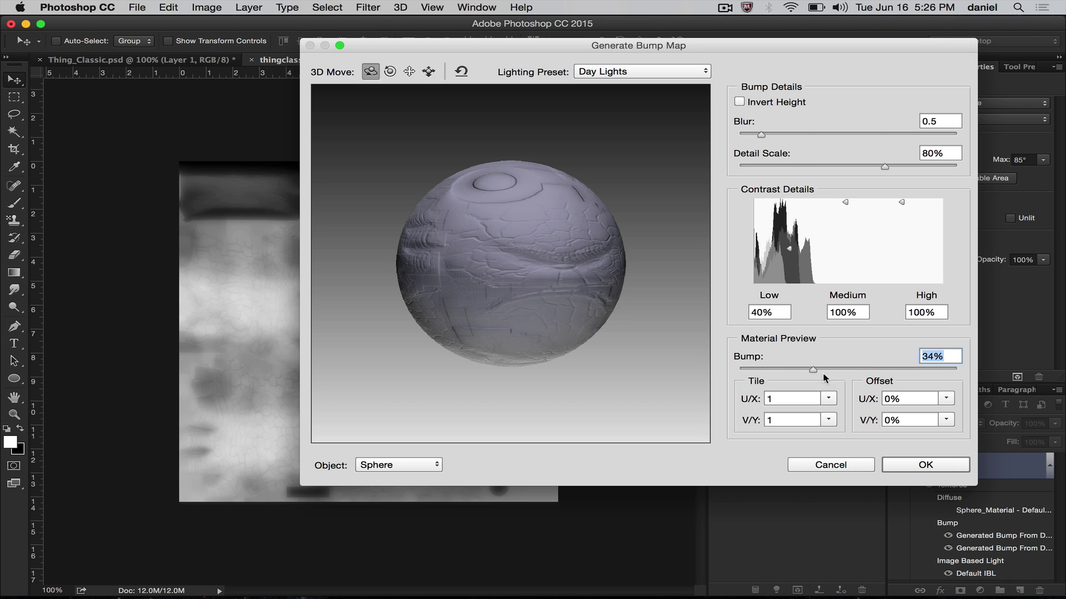
pyautogui.moveTo(955, 375); pyautogui.dragTo(957, 374)
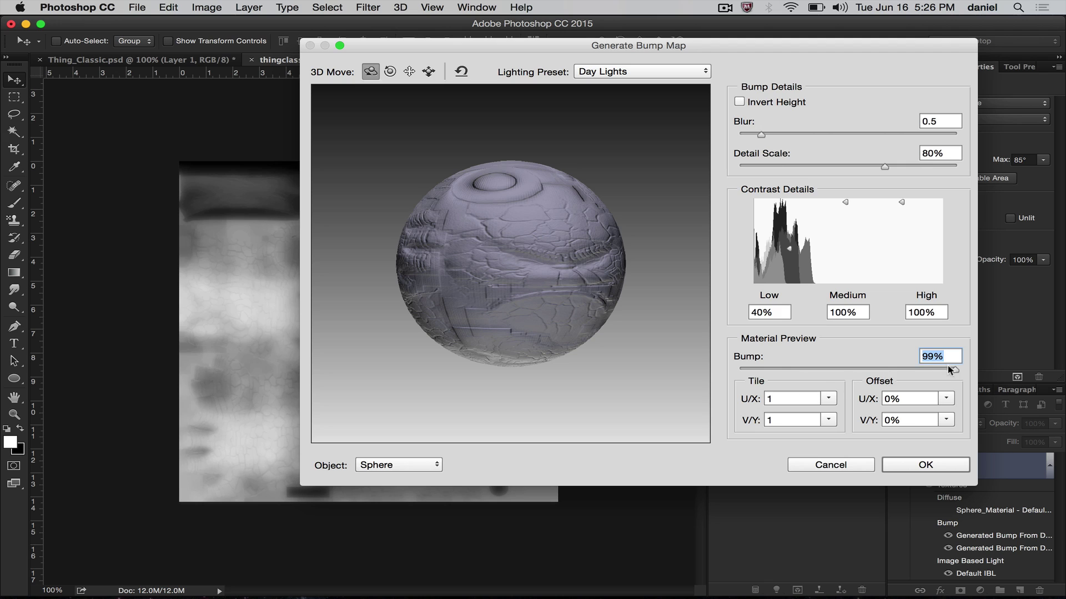
pyautogui.moveTo(951, 368); pyautogui.dragTo(842, 369)
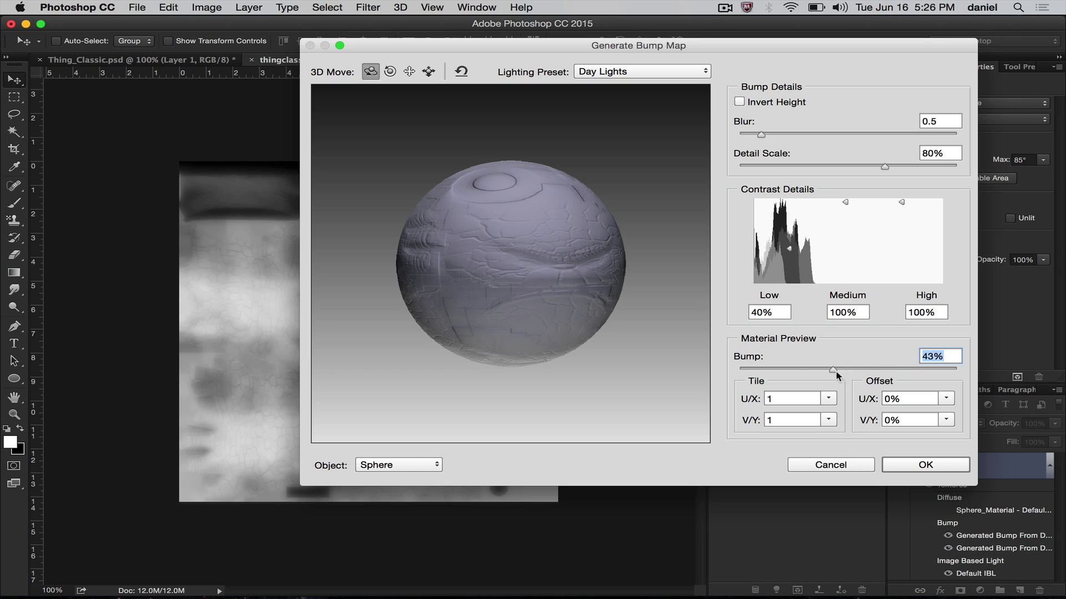
pyautogui.moveTo(868, 373)
pyautogui.mouseDown()
pyautogui.moveTo(821, 370)
pyautogui.moveTo(885, 369)
pyautogui.mouseUp()
pyautogui.moveTo(762, 135); pyautogui.dragTo(766, 135)
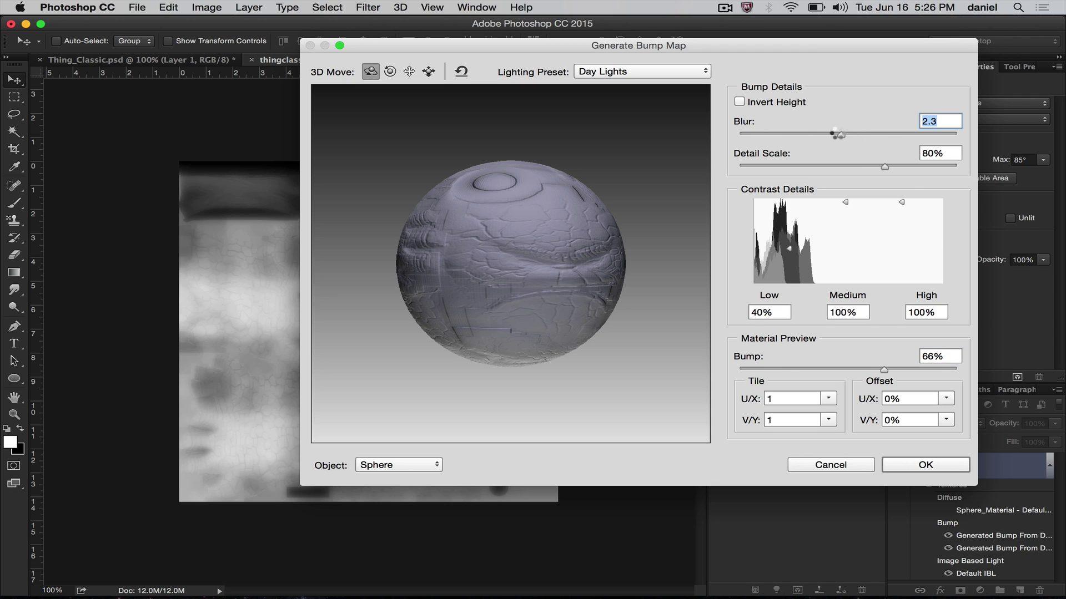
pyautogui.moveTo(840, 136); pyautogui.dragTo(733, 135)
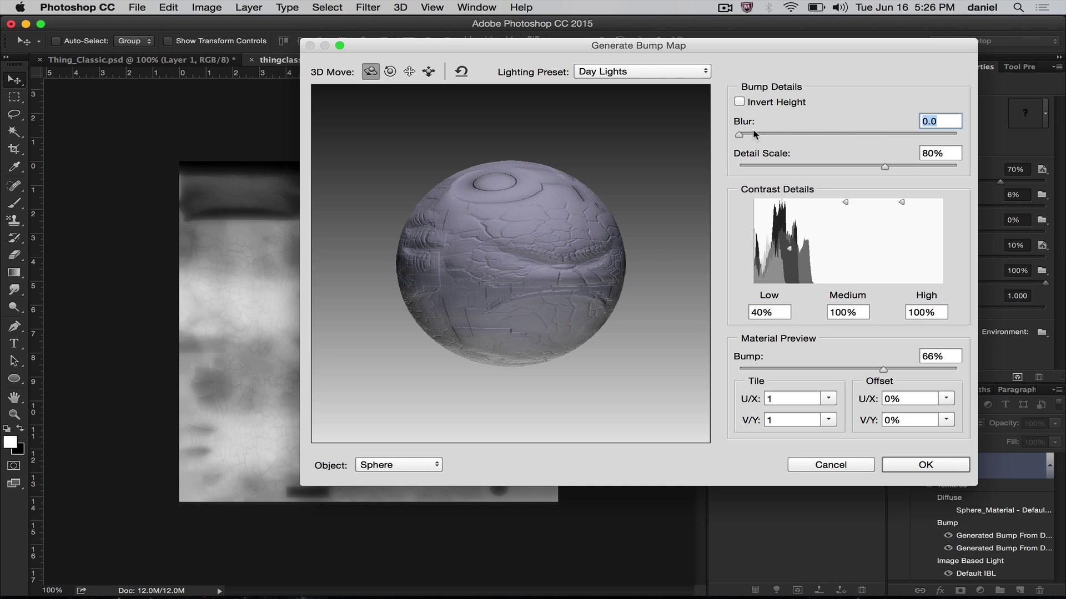
# - Set Blur to 0.6 and Detail Scale to 103%, leaving Invert Height off
pyautogui.click(740, 102)
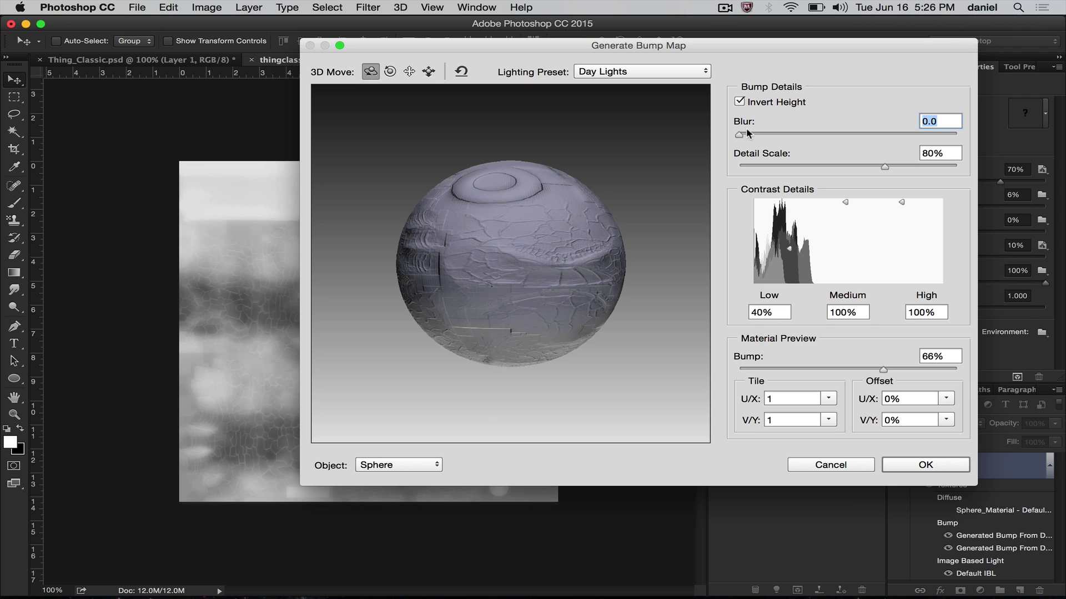
pyautogui.moveTo(739, 134); pyautogui.dragTo(755, 134)
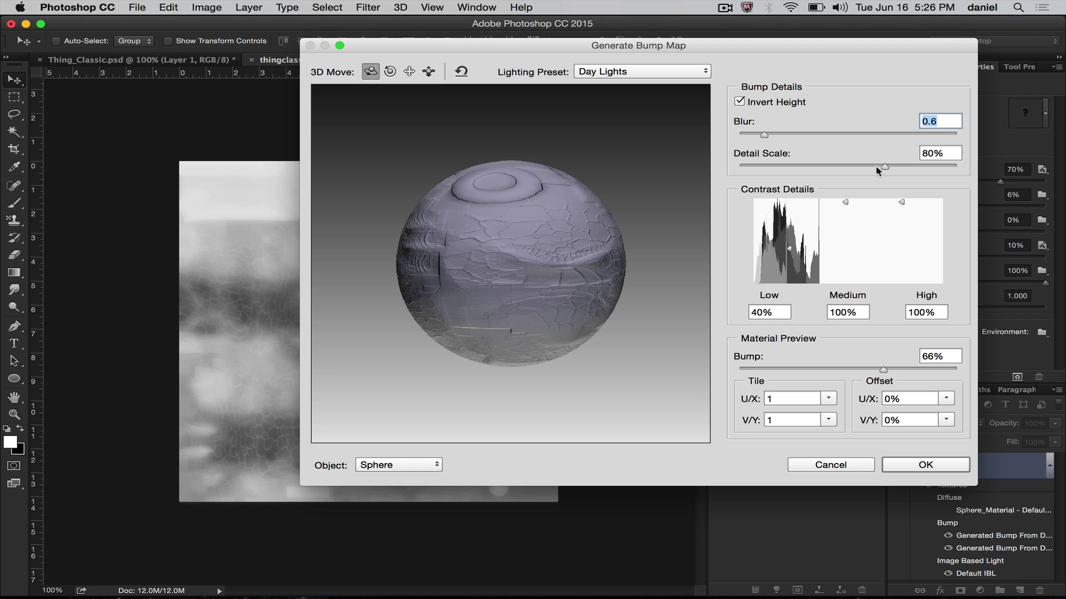
pyautogui.moveTo(885, 167); pyautogui.dragTo(927, 167)
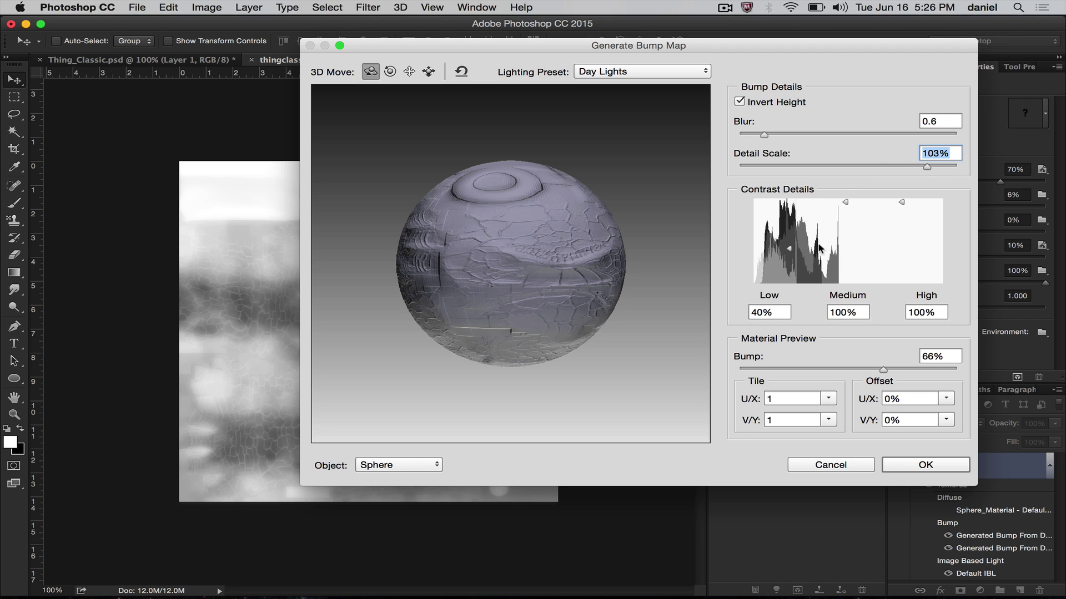
pyautogui.click(738, 102)
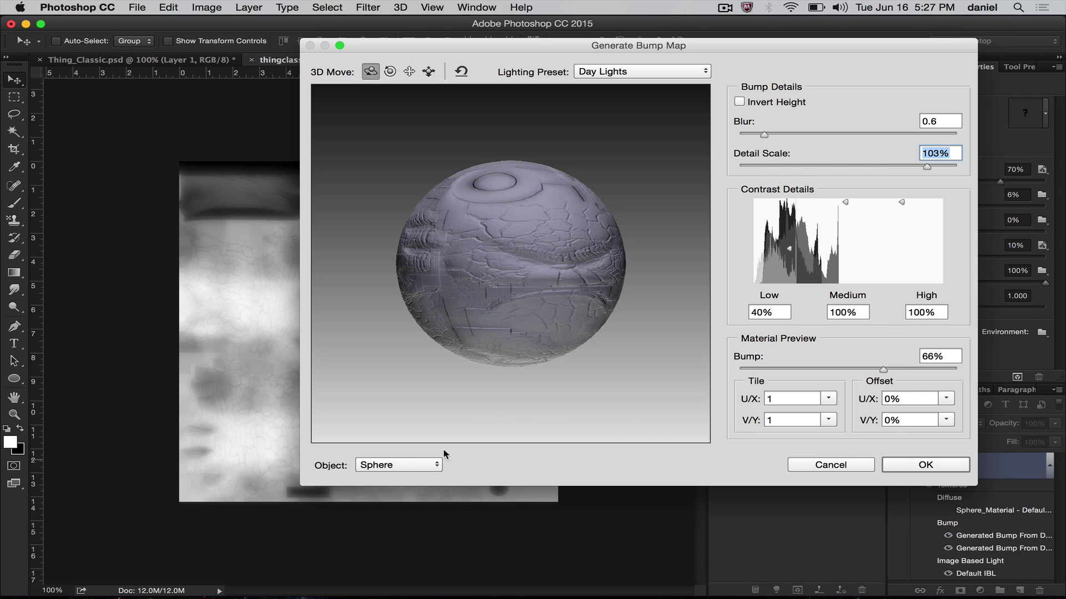
pyautogui.click(417, 469)
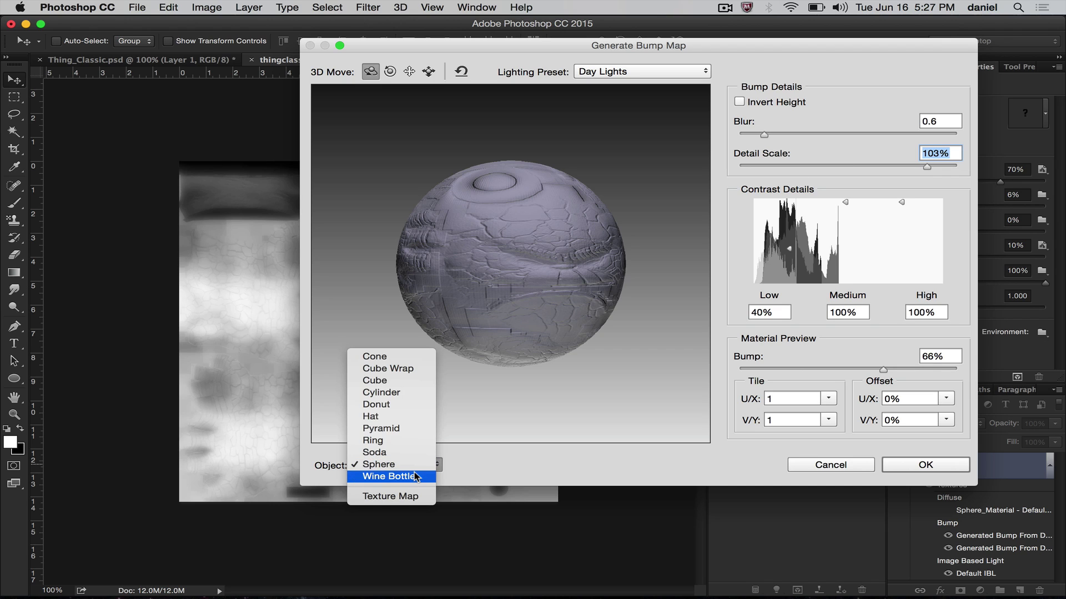
# - Keep Sphere as the preview shape and slide it nearer in the preview
pyautogui.click(471, 457)
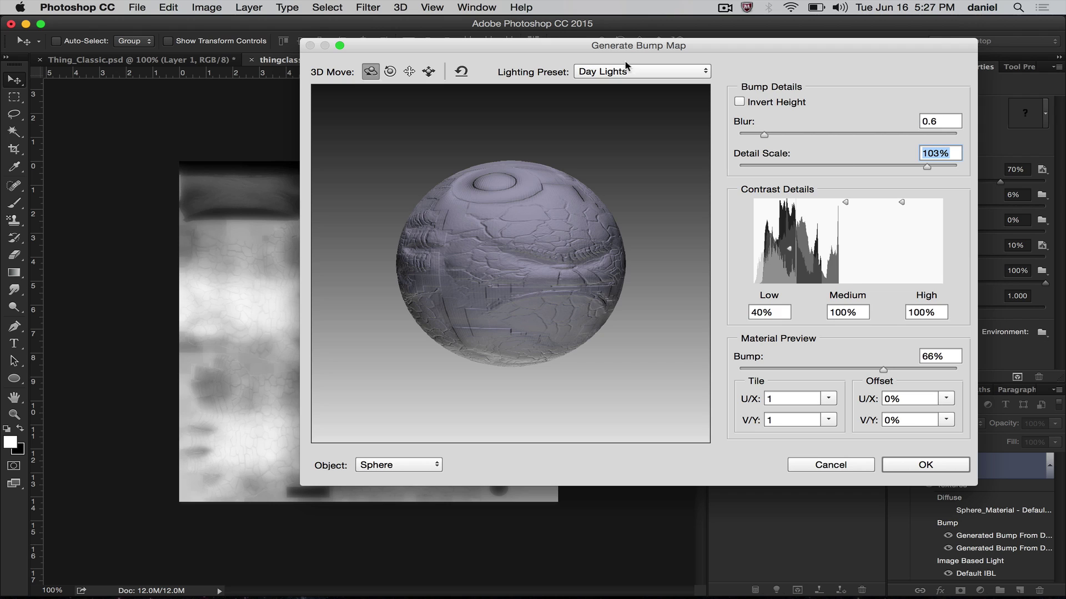
pyautogui.click(418, 465)
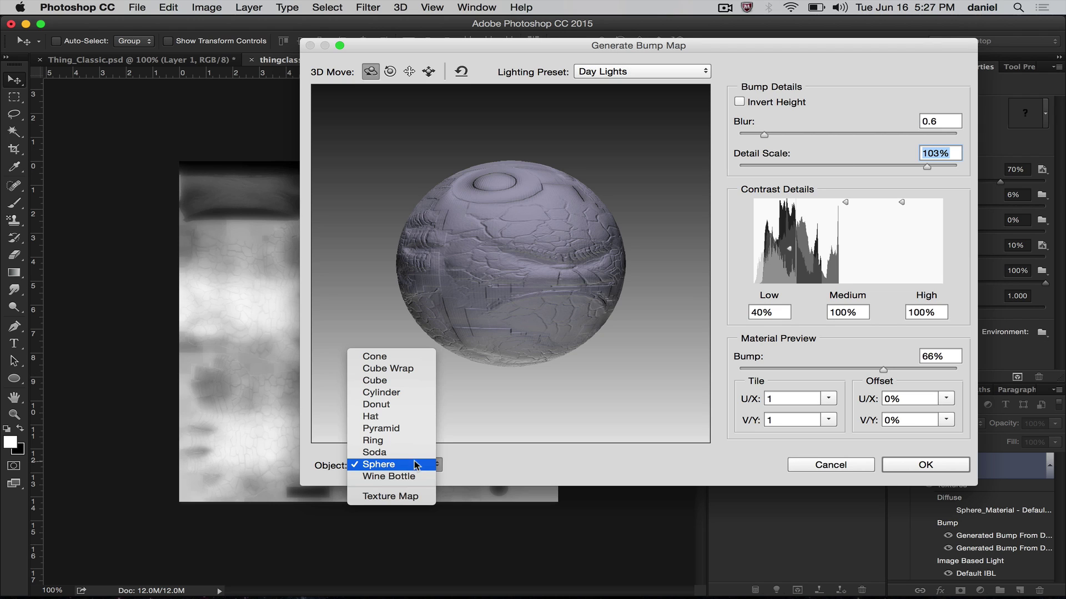
pyautogui.click(537, 439)
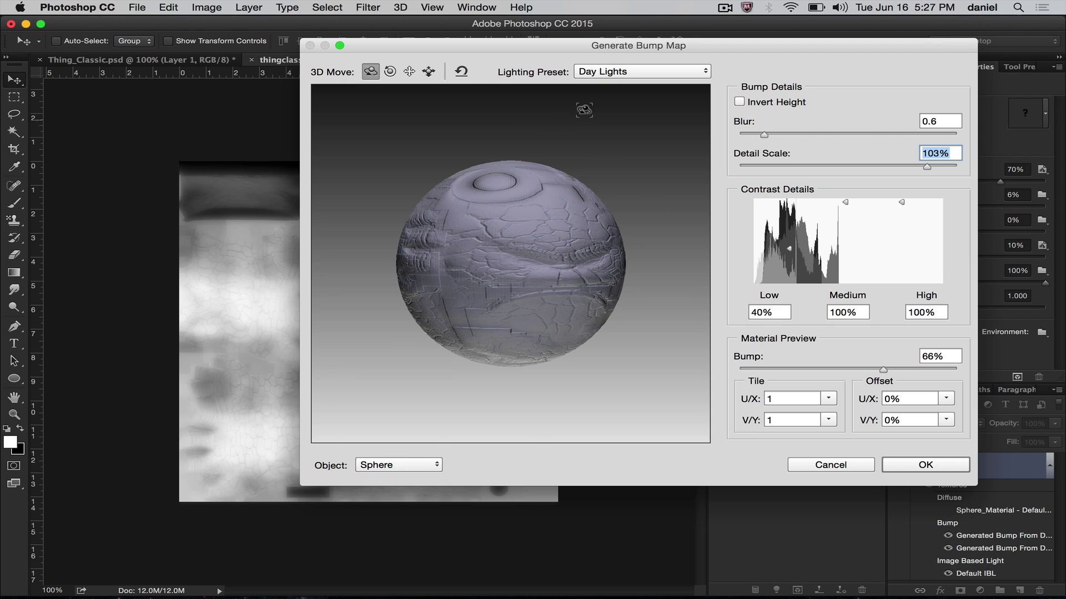
pyautogui.click(429, 71)
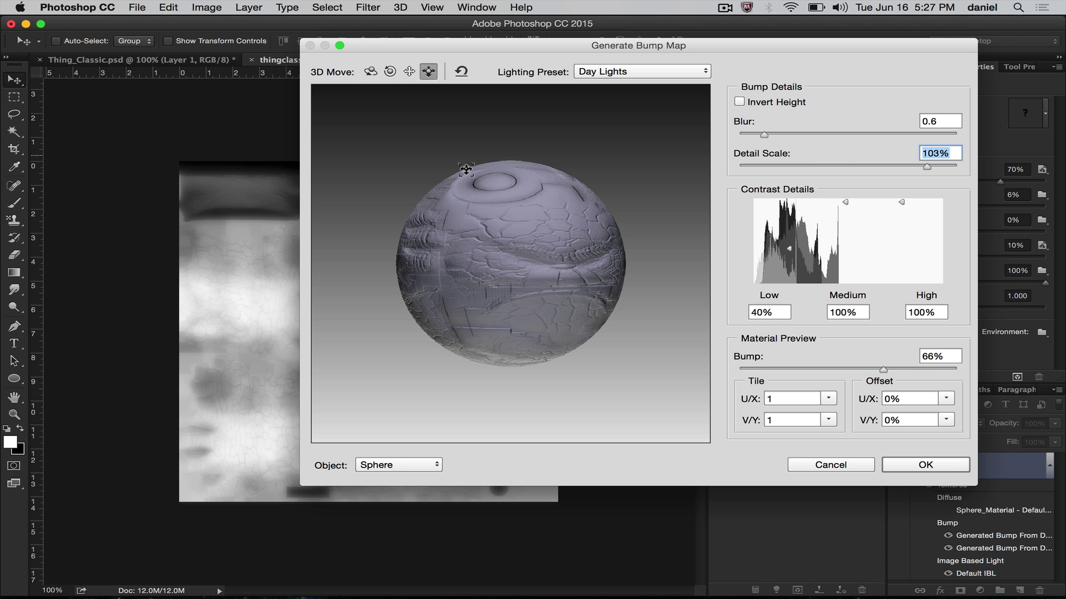
pyautogui.moveTo(485, 320); pyautogui.dragTo(499, 289)
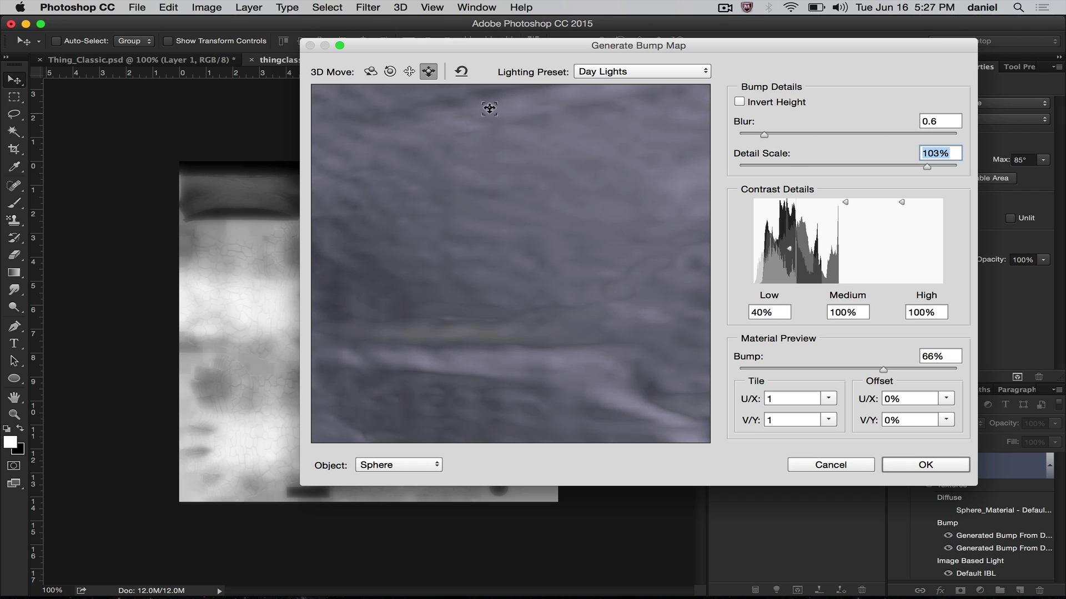
# - Reset the preview, light it with the Dawn preset, and enlarge the sphere rightward
pyautogui.click(461, 71)
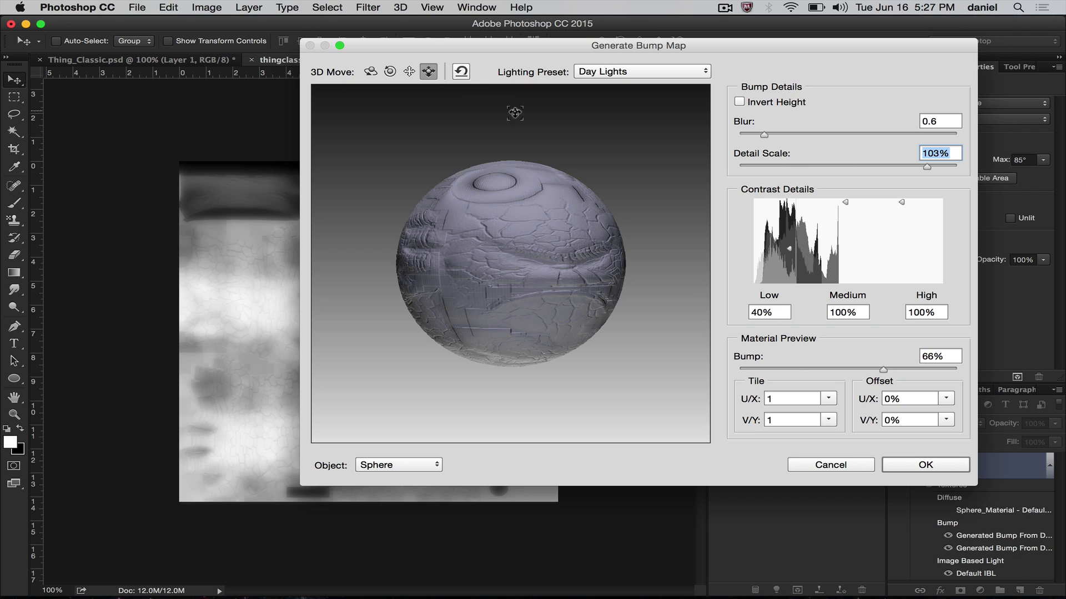
pyautogui.click(615, 73)
pyautogui.click(605, 59)
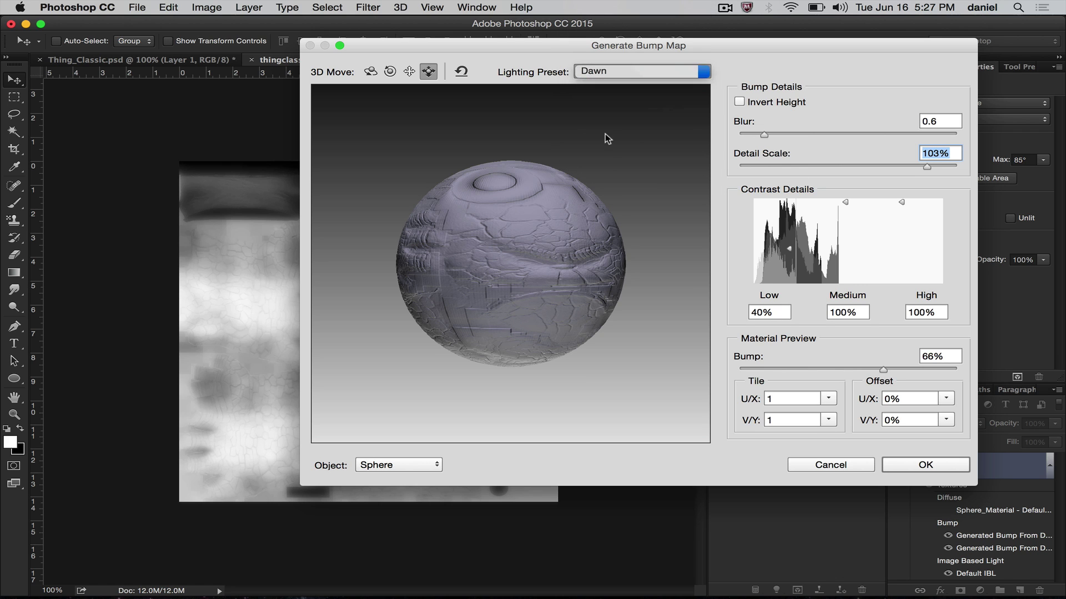
pyautogui.moveTo(573, 167); pyautogui.dragTo(687, 226)
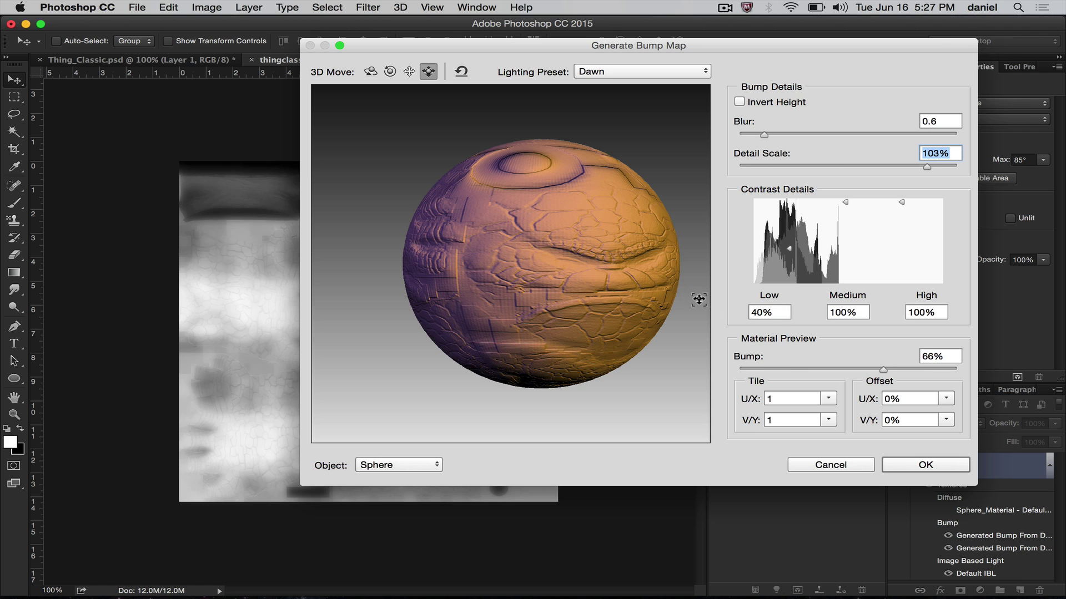
# - Apply the generated bump map and orbit the camera around the Thing model
pyautogui.click(895, 465)
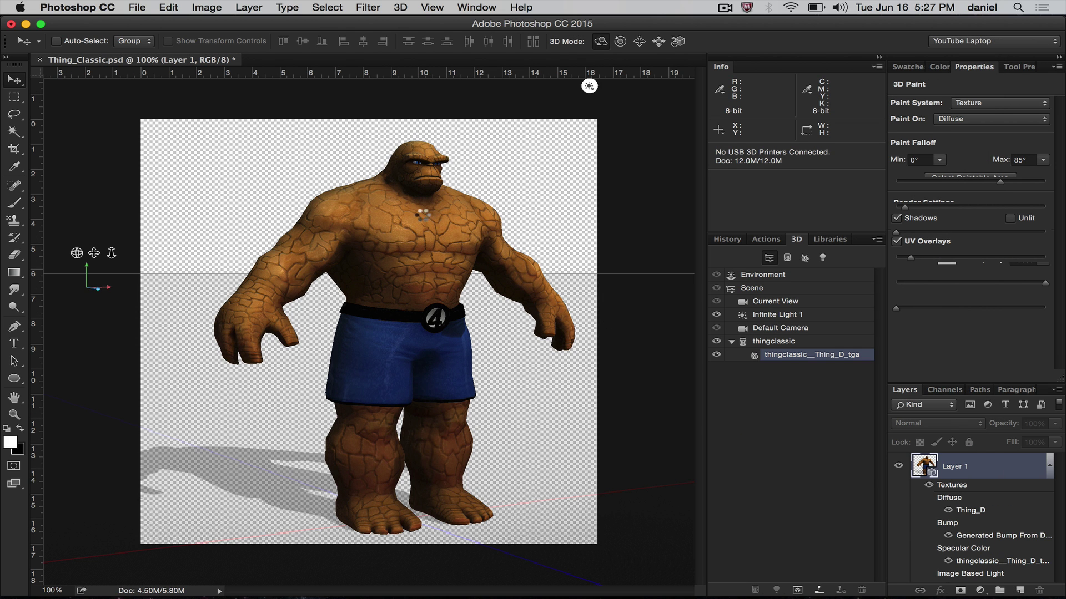
pyautogui.click(534, 163)
pyautogui.moveTo(533, 161); pyautogui.dragTo(673, 204)
# - Raise the Thing material's Bump strength from 10% to 70%
pyautogui.click(788, 354)
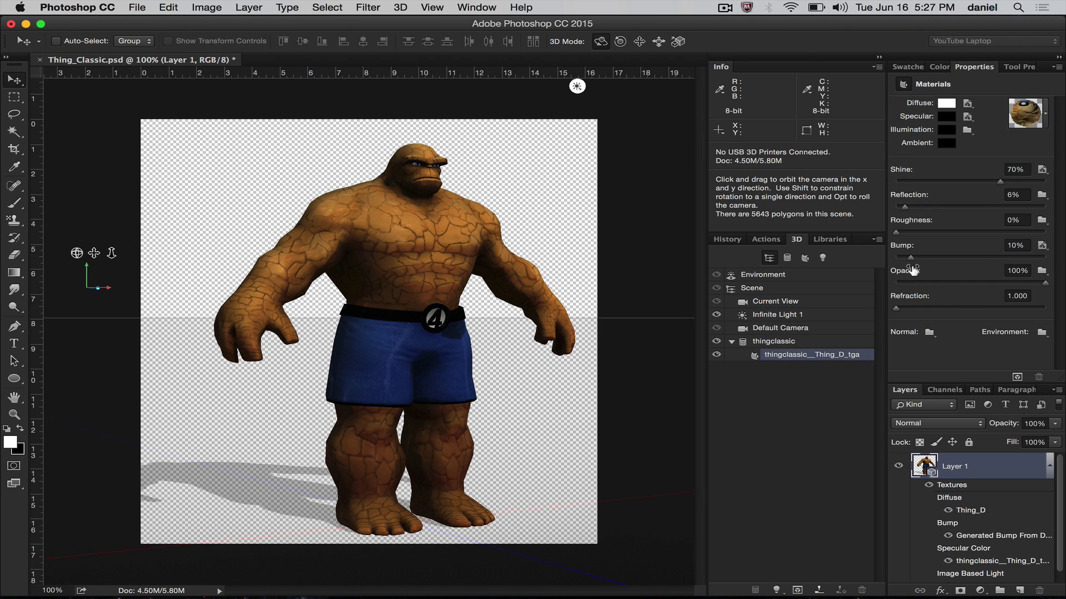
pyautogui.moveTo(911, 258); pyautogui.dragTo(942, 258)
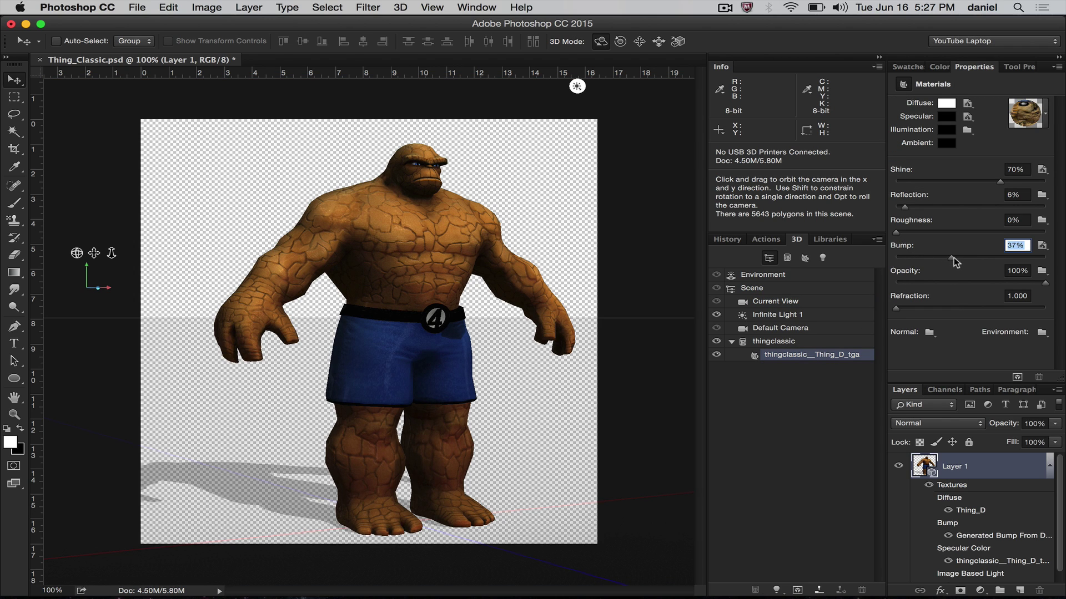
pyautogui.moveTo(967, 260); pyautogui.dragTo(999, 259)
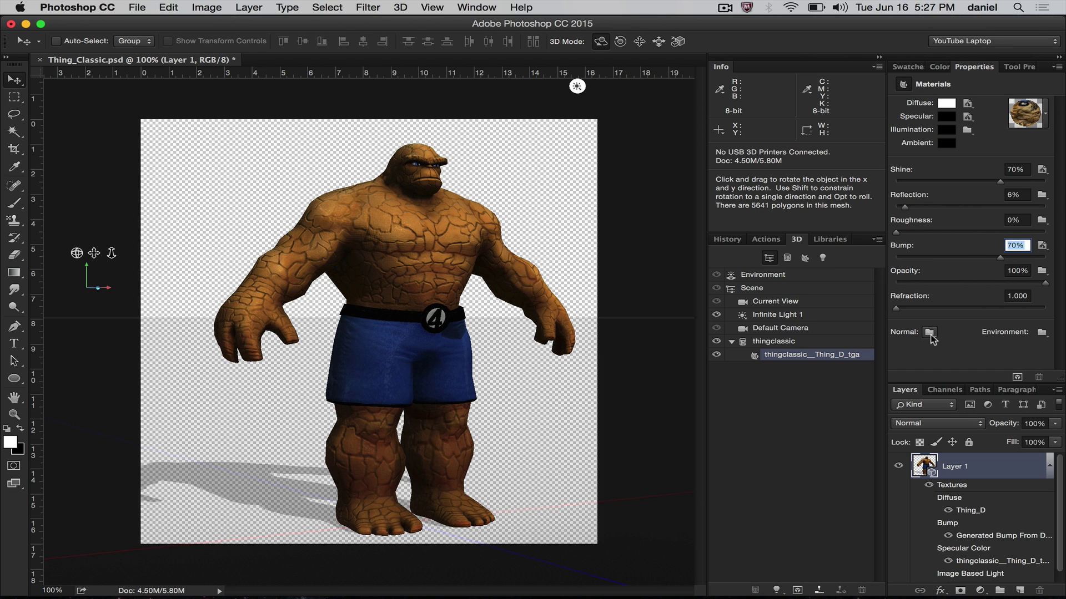
pyautogui.click(535, 210)
pyautogui.moveTo(535, 210)
pyautogui.mouseDown()
pyautogui.moveTo(549, 200)
pyautogui.moveTo(523, 186)
pyautogui.moveTo(539, 190)
pyautogui.moveTo(541, 222)
pyautogui.mouseUp()
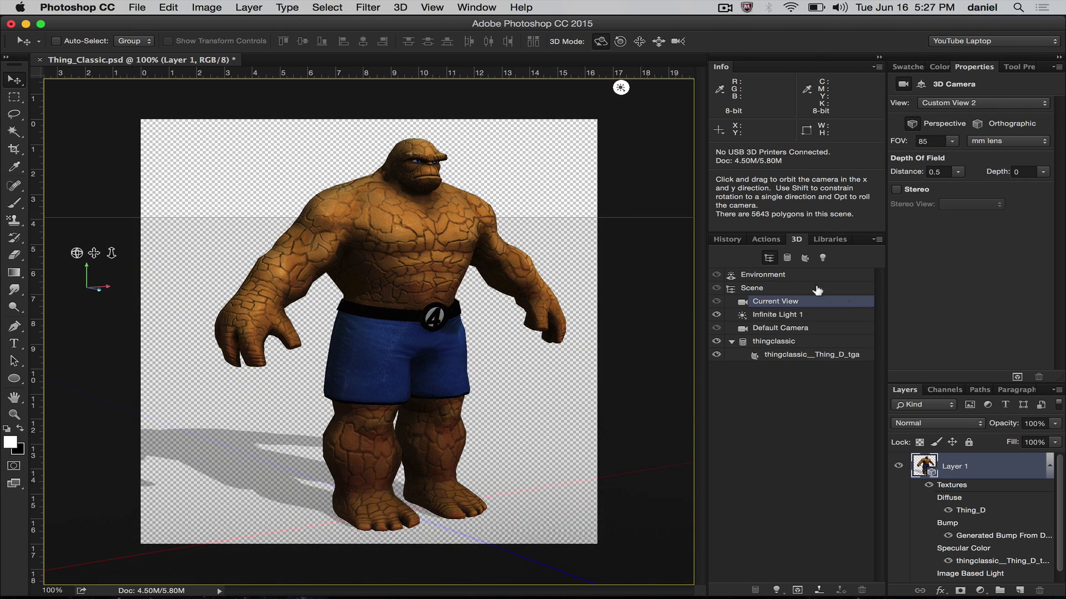
pyautogui.click(834, 354)
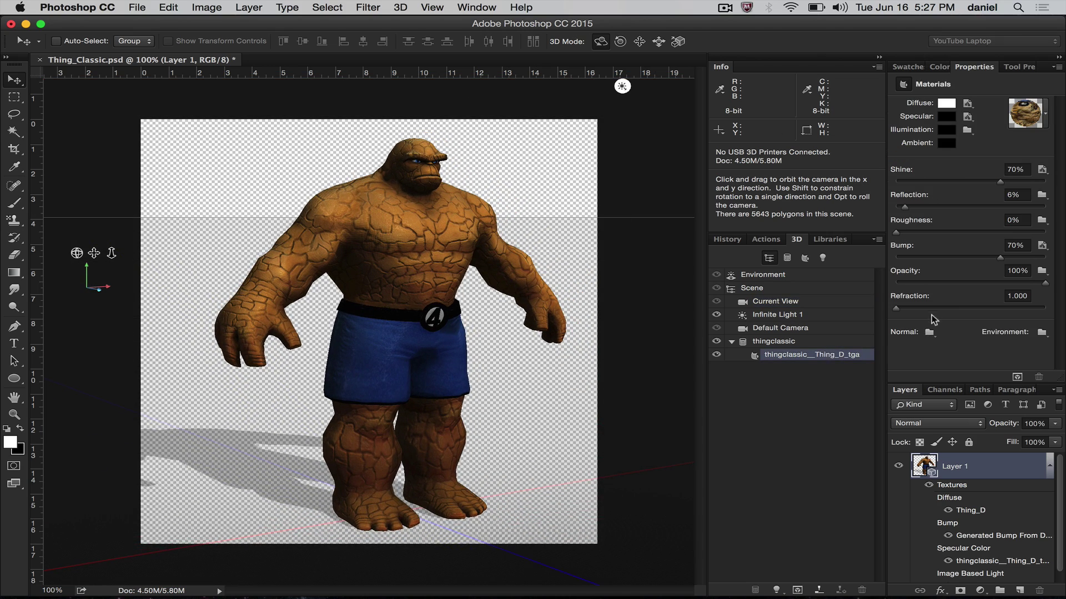
pyautogui.click(928, 332)
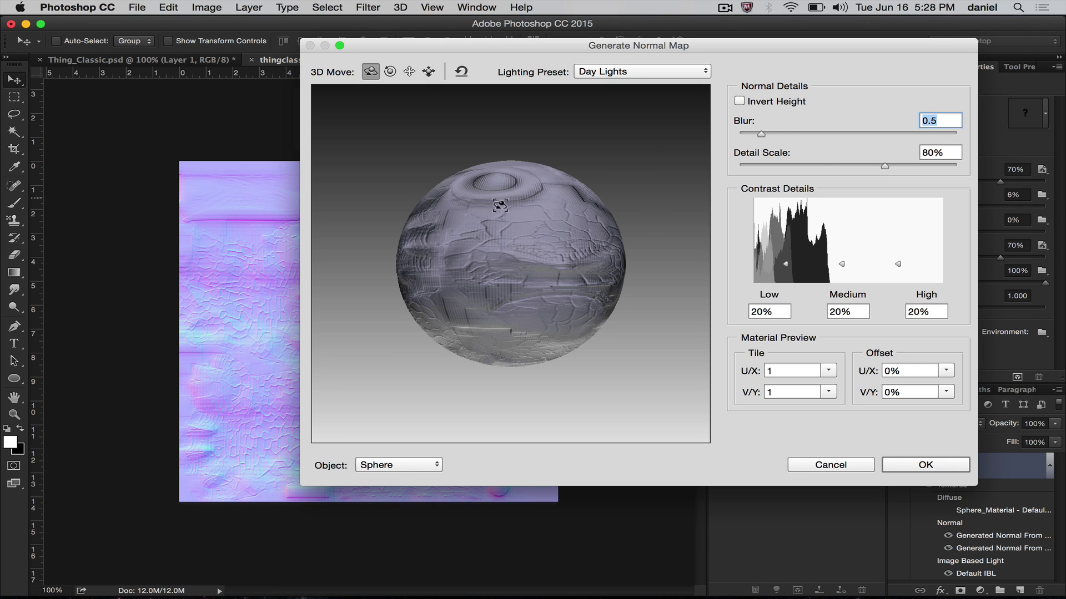
pyautogui.moveTo(516, 248); pyautogui.dragTo(616, 223)
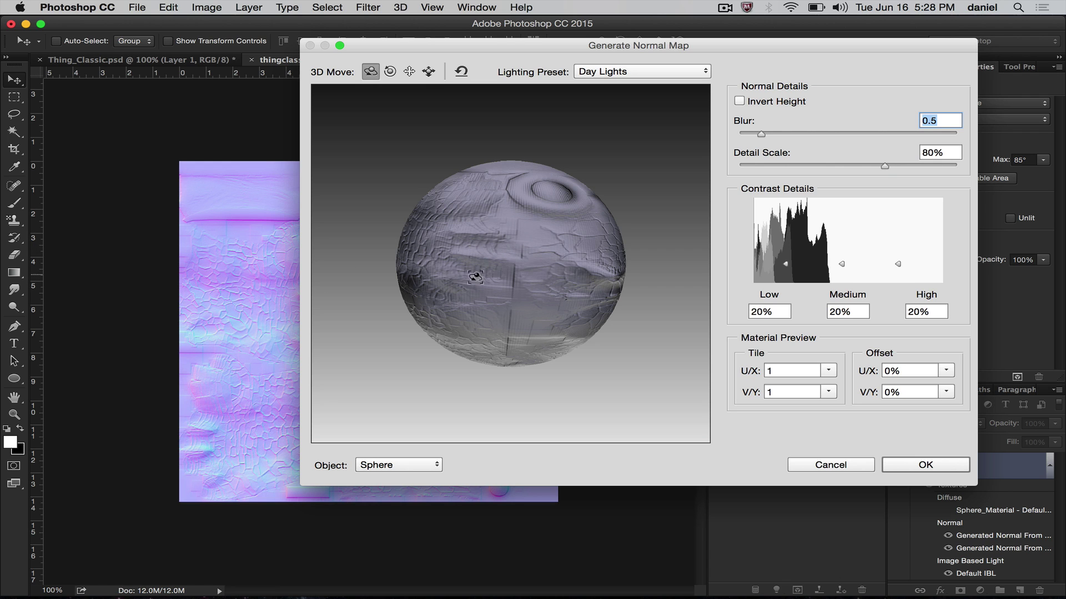
# - Cancel the normal map dialog and swing Infinite Light 1 to relight the Thing
pyautogui.click(816, 462)
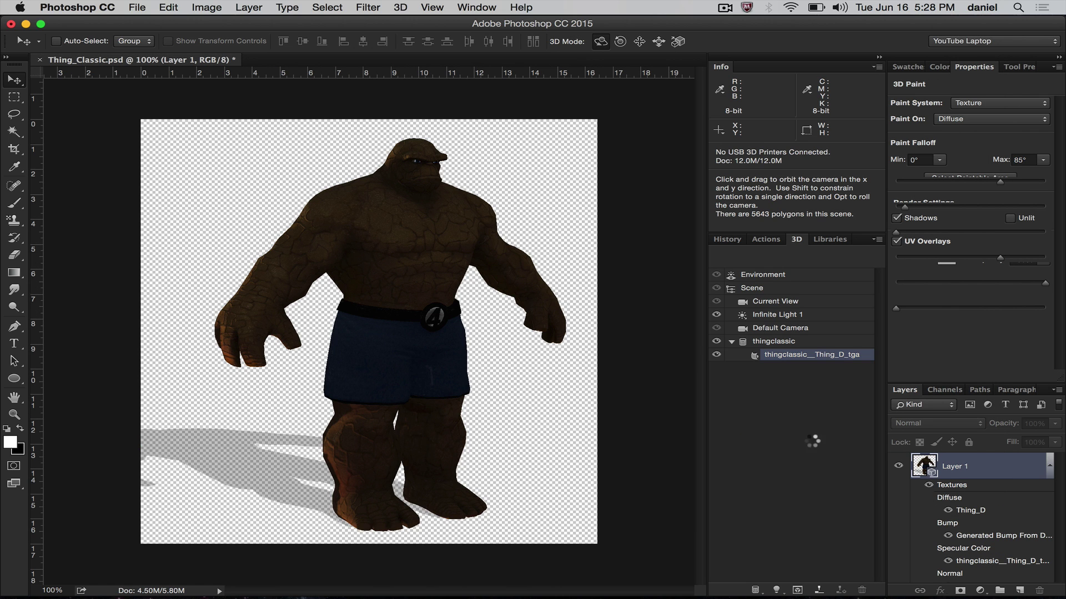
pyautogui.moveTo(552, 186); pyautogui.dragTo(547, 186)
pyautogui.click(593, 87)
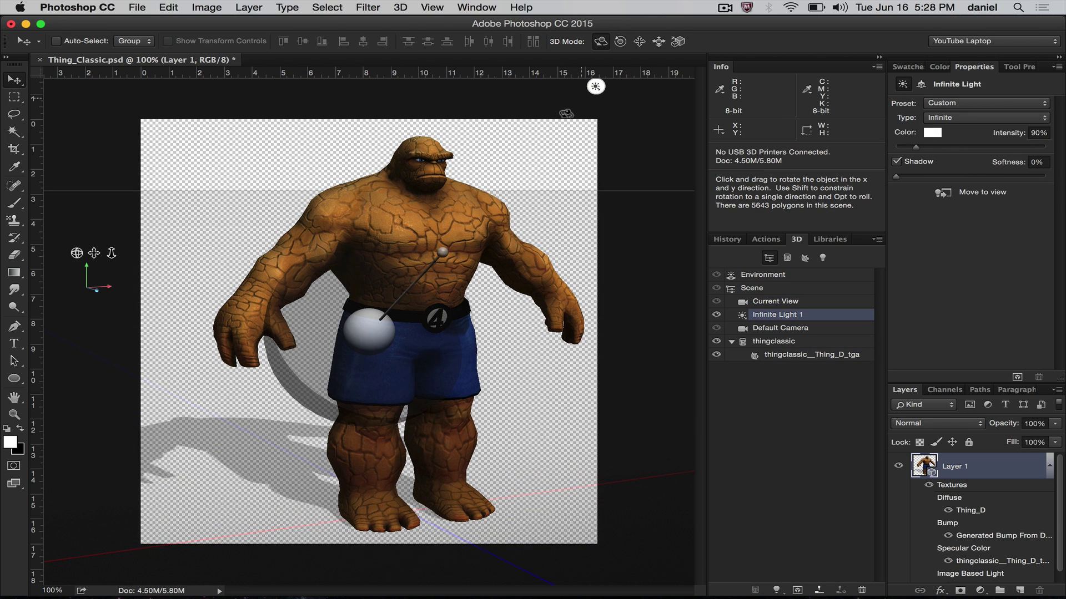
pyautogui.moveTo(404, 294)
pyautogui.mouseDown()
pyautogui.moveTo(400, 266)
pyautogui.moveTo(492, 376)
pyautogui.moveTo(483, 311)
pyautogui.moveTo(496, 216)
pyautogui.moveTo(528, 216)
pyautogui.moveTo(444, 258)
pyautogui.moveTo(547, 294)
pyautogui.moveTo(555, 267)
pyautogui.moveTo(519, 253)
pyautogui.mouseUp()
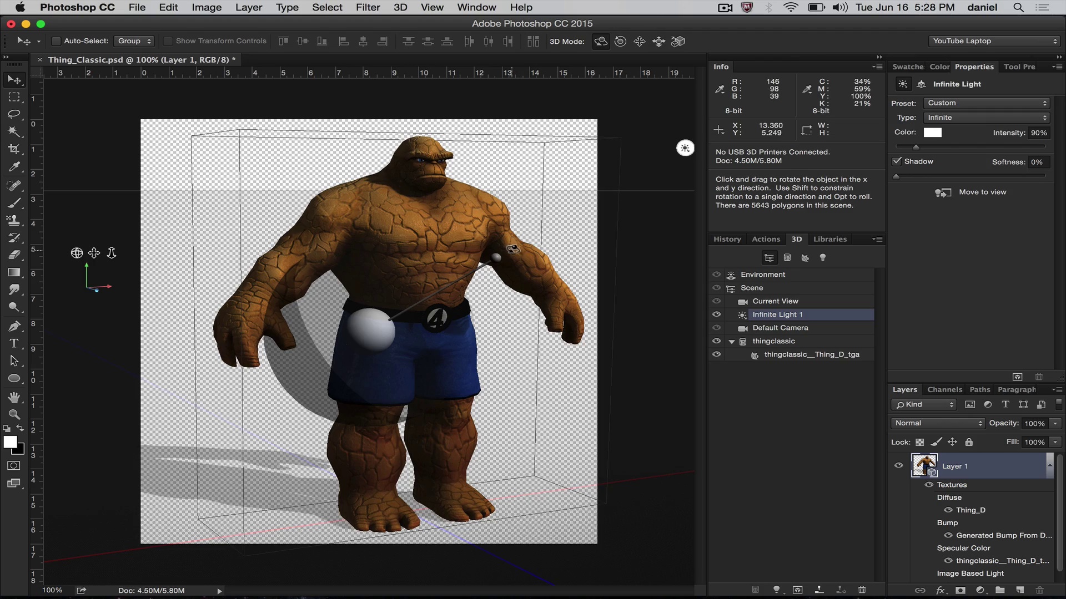